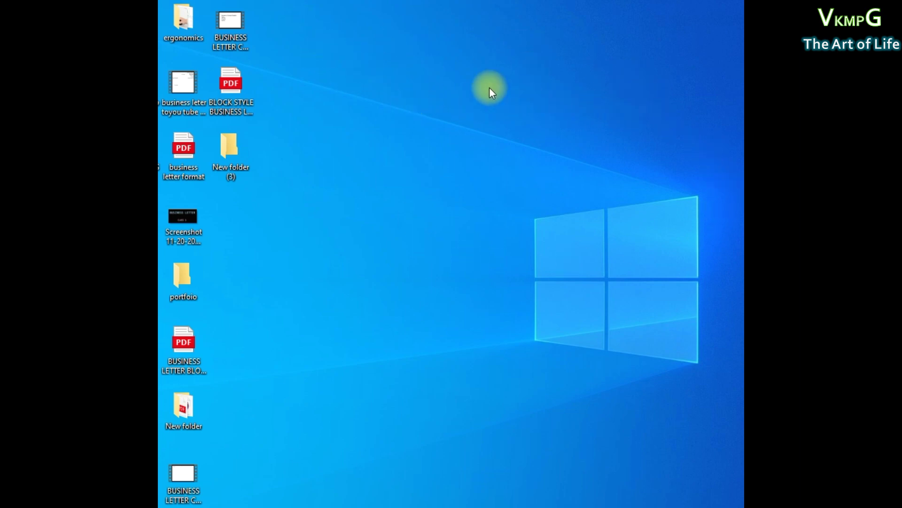
# Step: Create a desktop folder named with the student's first name followed by "ofe 2nd year"
pyautogui.rightClick(460, 84)
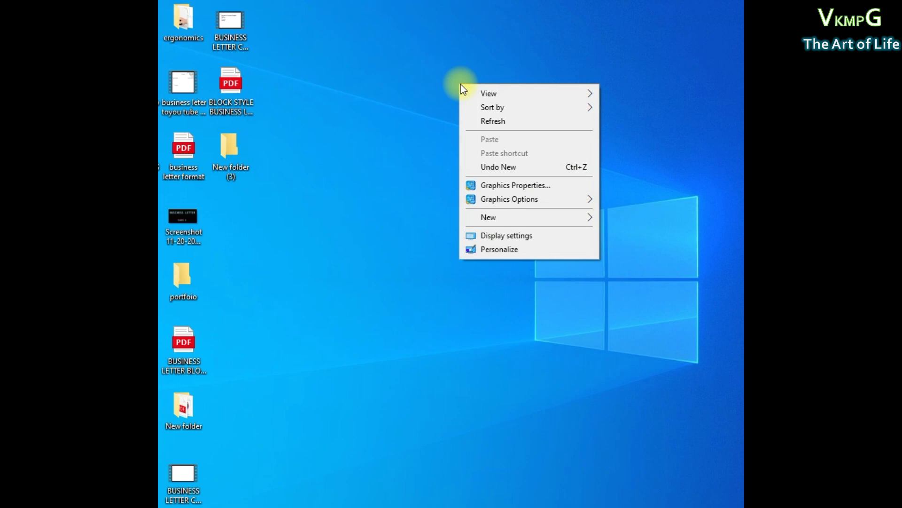
pyautogui.moveTo(492, 218)
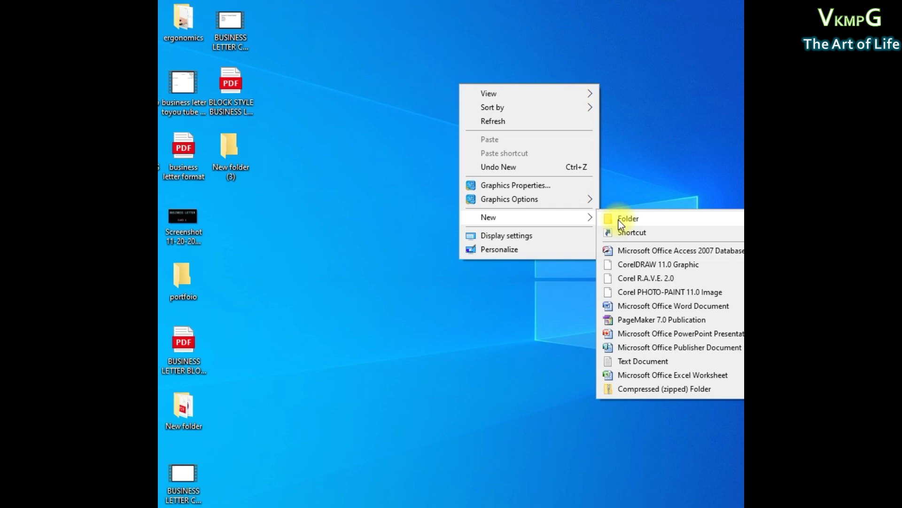
pyautogui.click(619, 219)
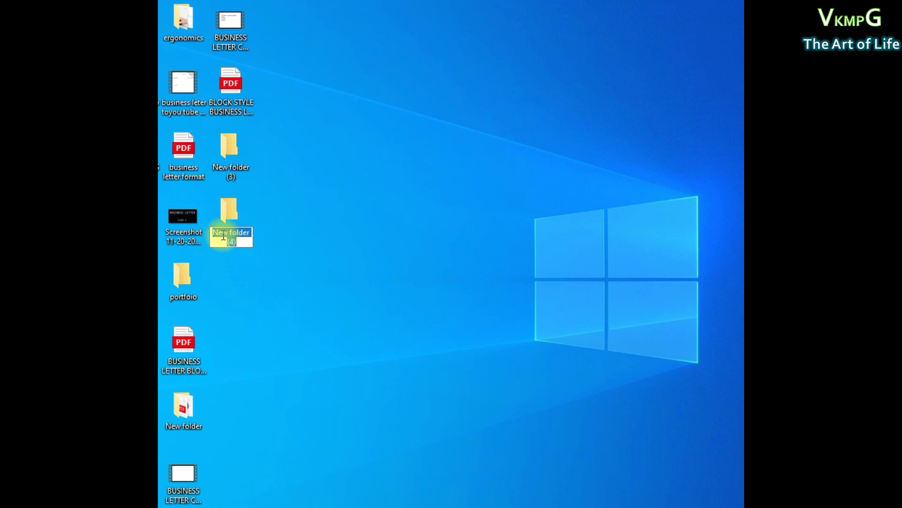
pyautogui.write('Tajna')
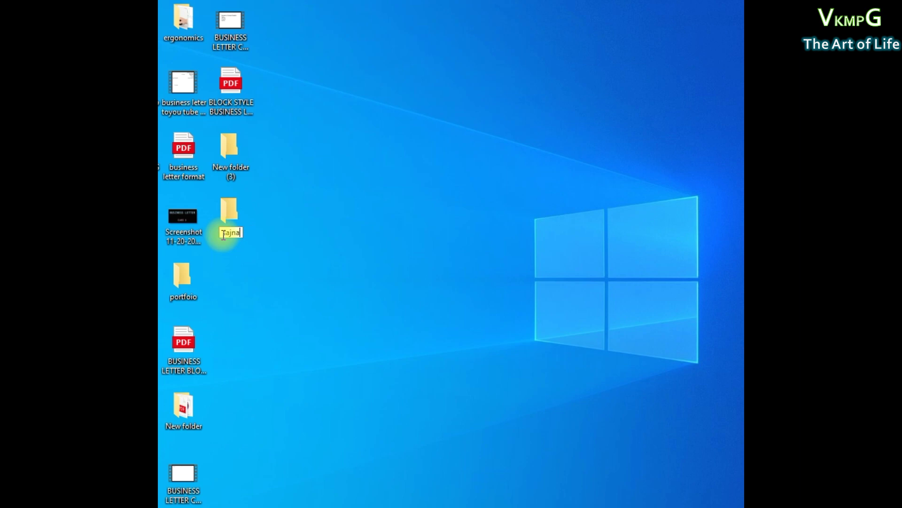
pyautogui.write(' ofe ')
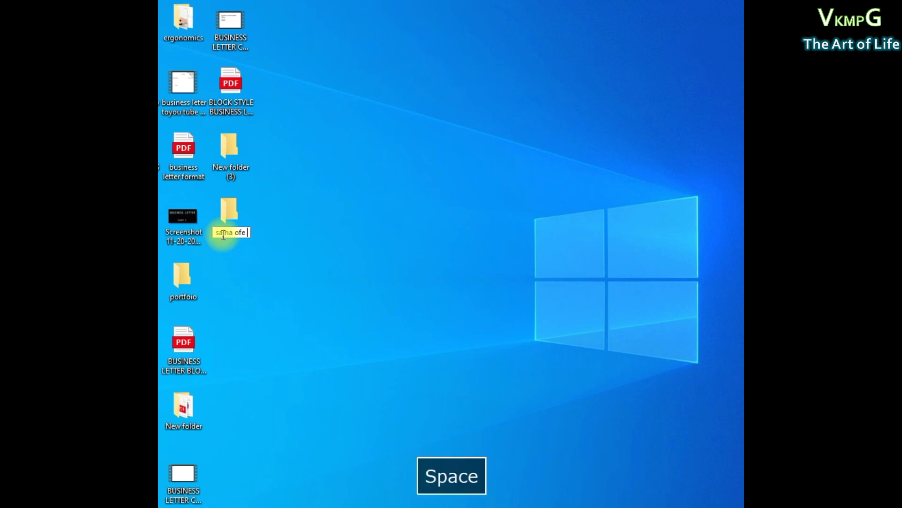
pyautogui.write('2nd year')
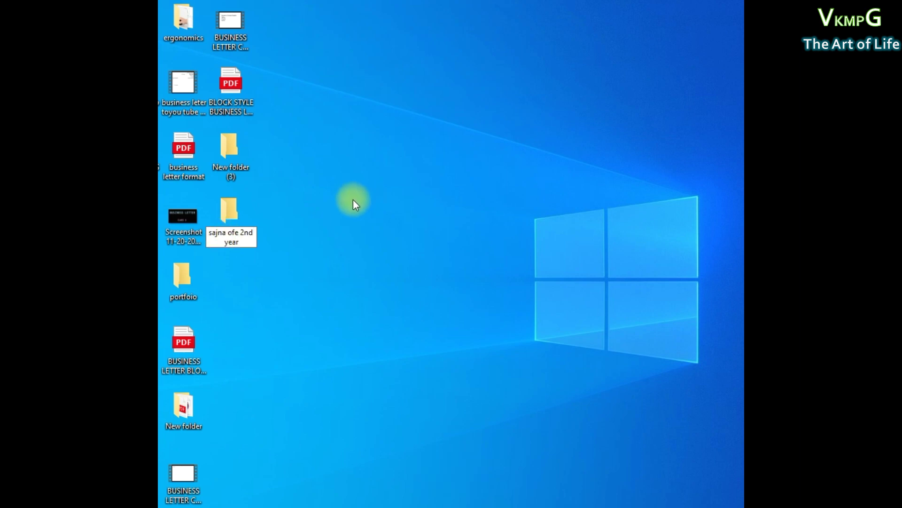
pyautogui.click(304, 199)
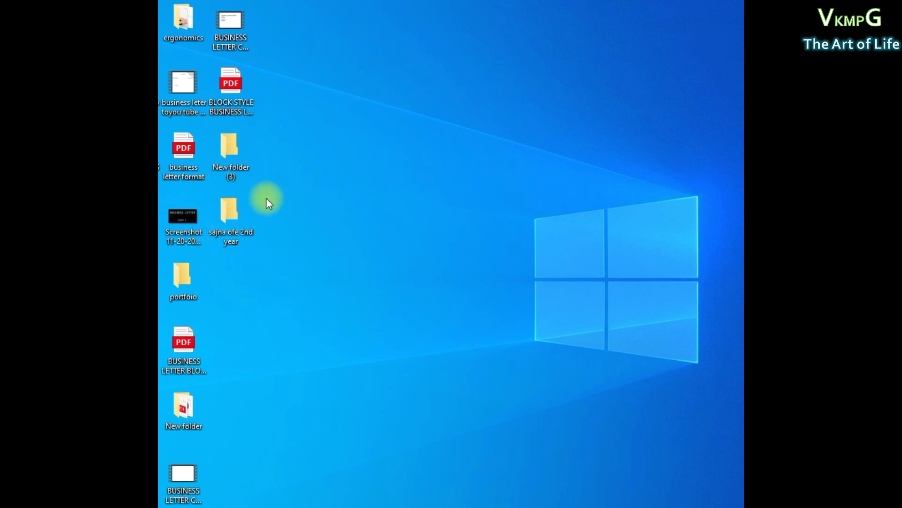
# Step: Open the newly created desktop folder and check its contents
pyautogui.moveTo(233, 216)
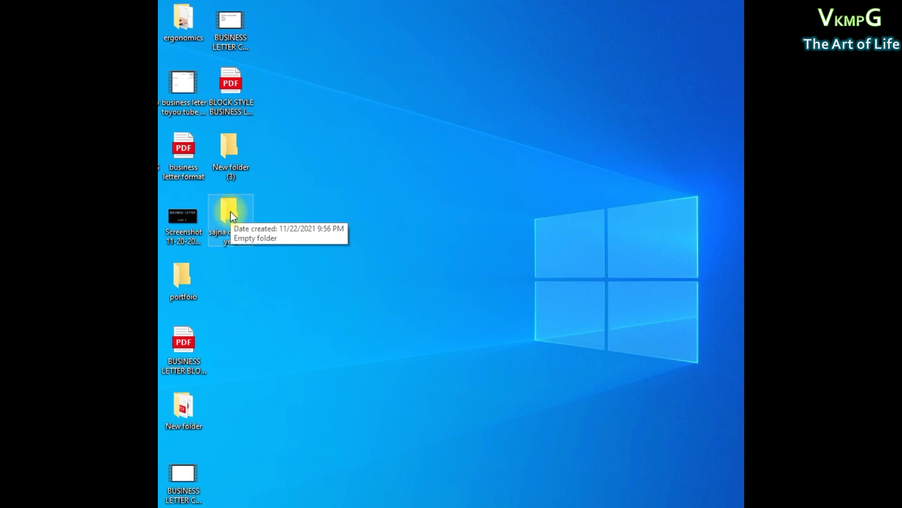
pyautogui.doubleClick(231, 212)
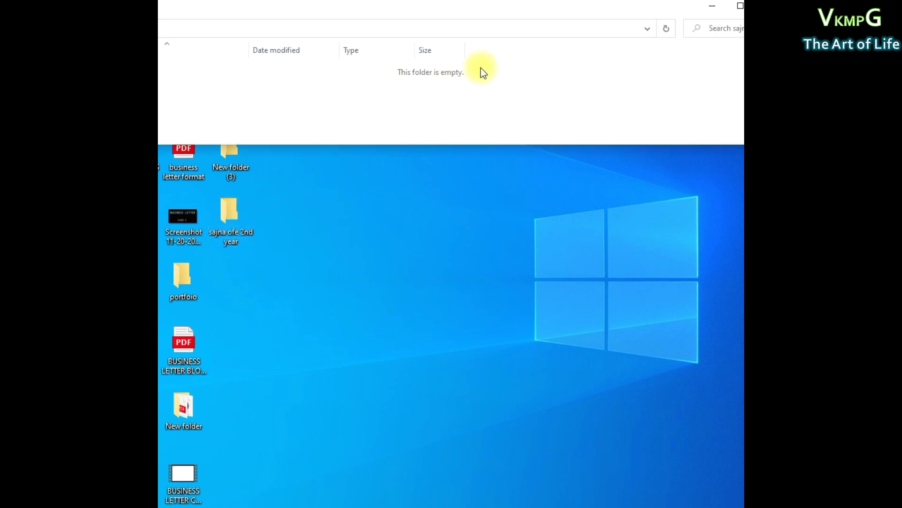
pyautogui.click(742, 6)
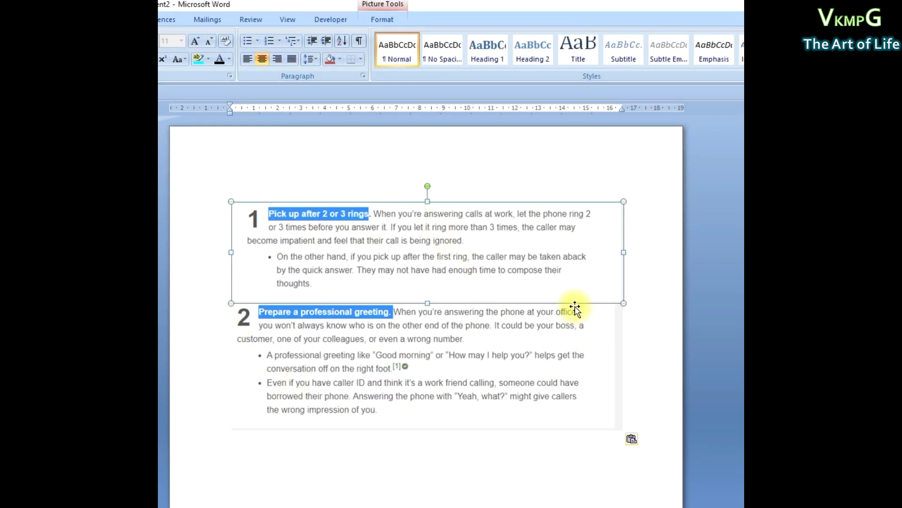
# Step: In Word, start saving Document2 and choose the student's "ofe 2nd year" folder on the Desktop as its location
pyautogui.click(393, 132)
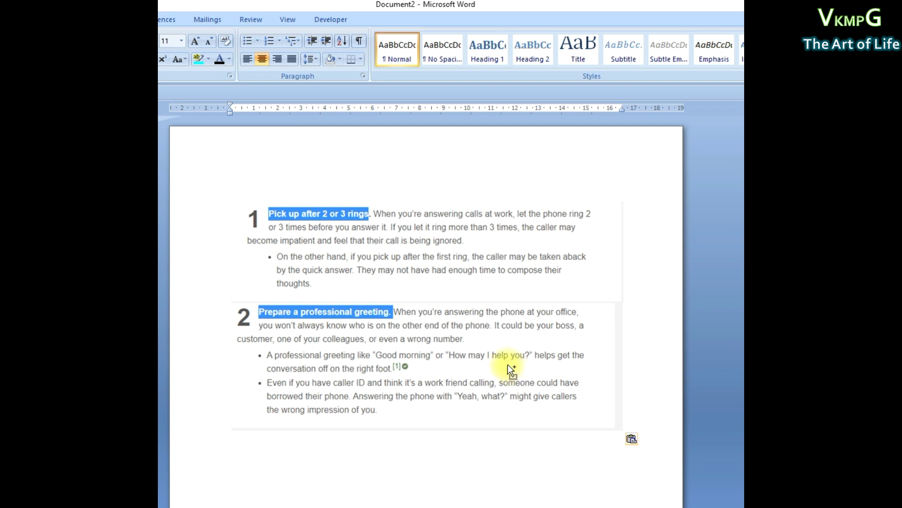
pyautogui.hotkey('ctrl', 's')
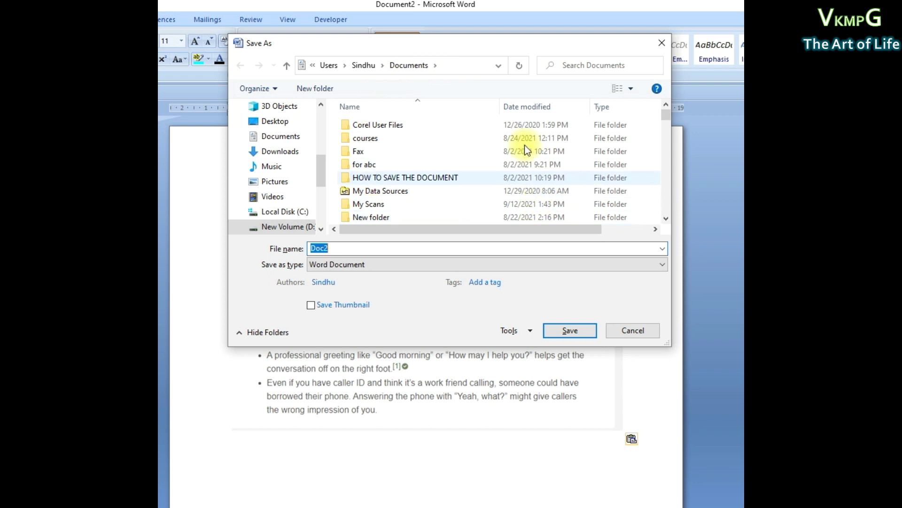
pyautogui.click(280, 125)
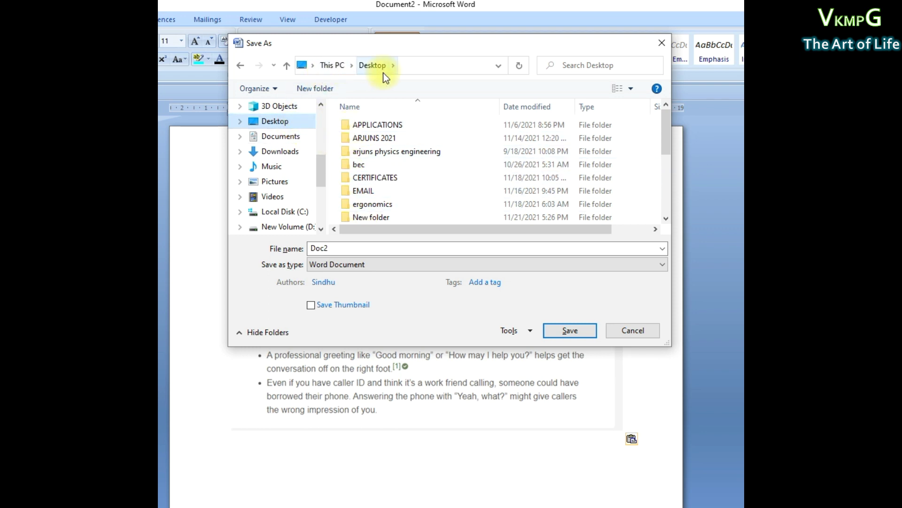
pyautogui.scroll(-2, 418, 196)
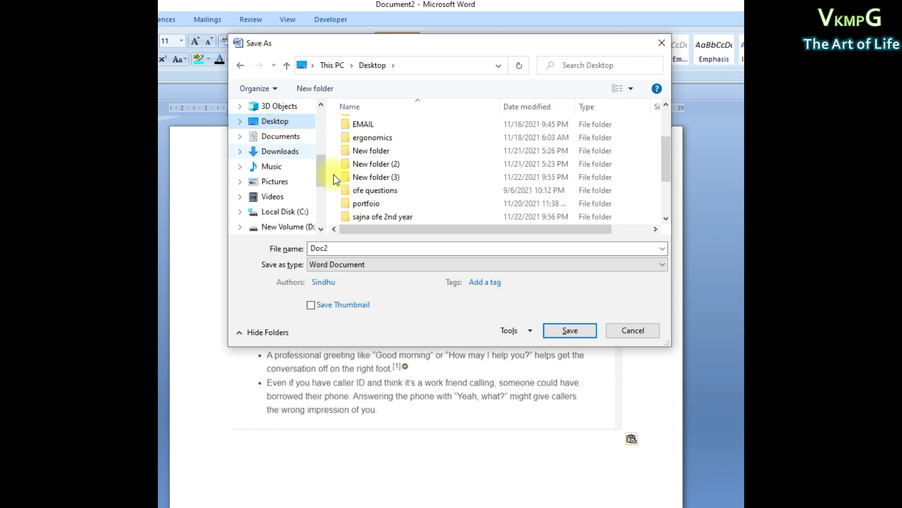
pyautogui.click(288, 138)
pyautogui.click(285, 126)
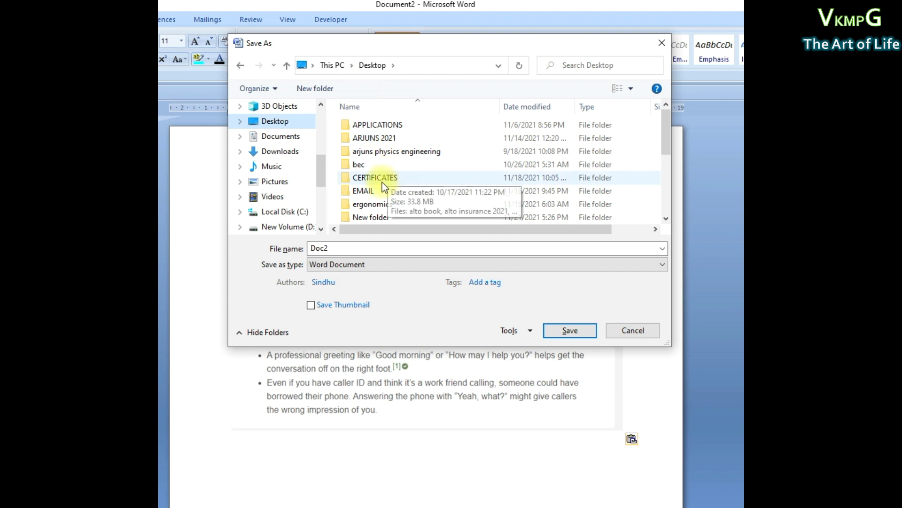
pyautogui.scroll(-3, 382, 184)
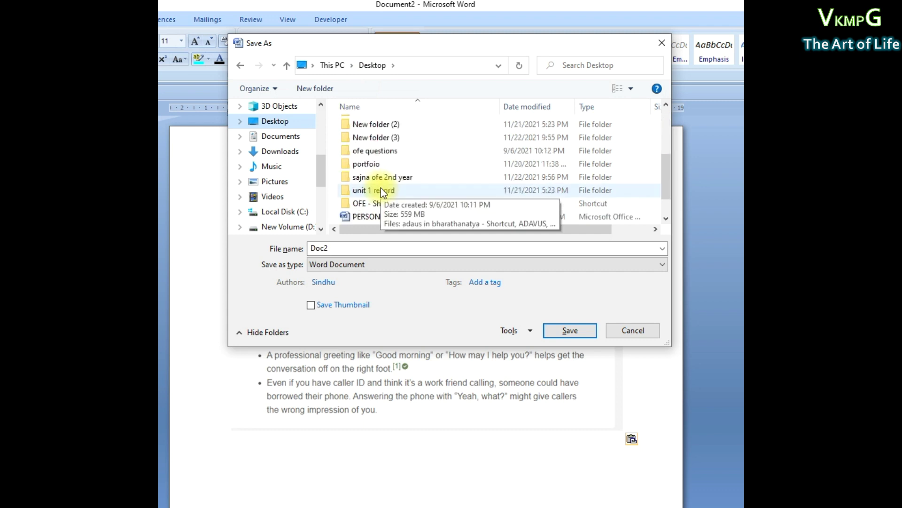
pyautogui.doubleClick(358, 176)
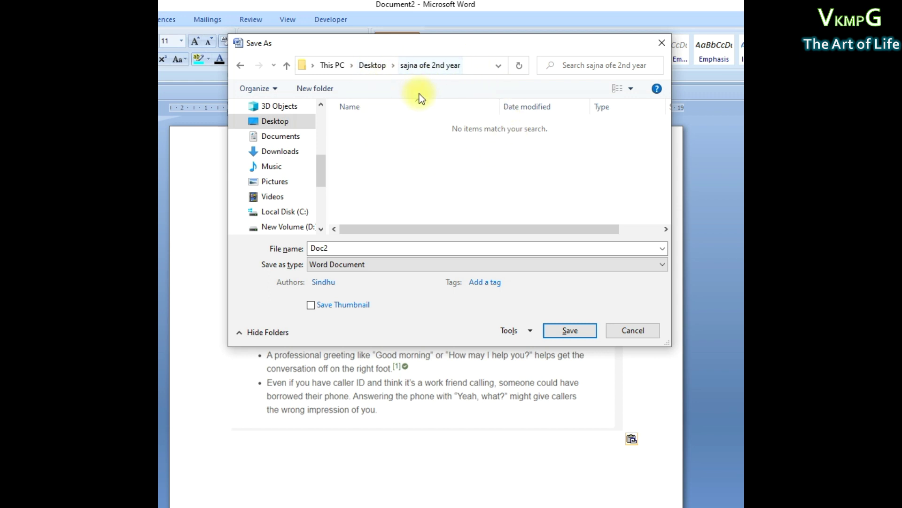
# Step: Save the Word document as "practical speed" and open the student's desktop folder to check it
pyautogui.doubleClick(350, 248)
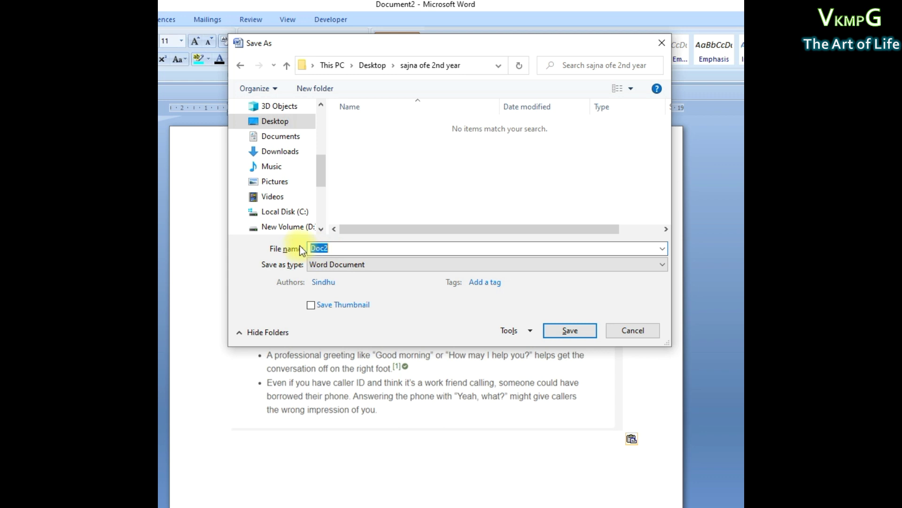
pyautogui.write('practical ')
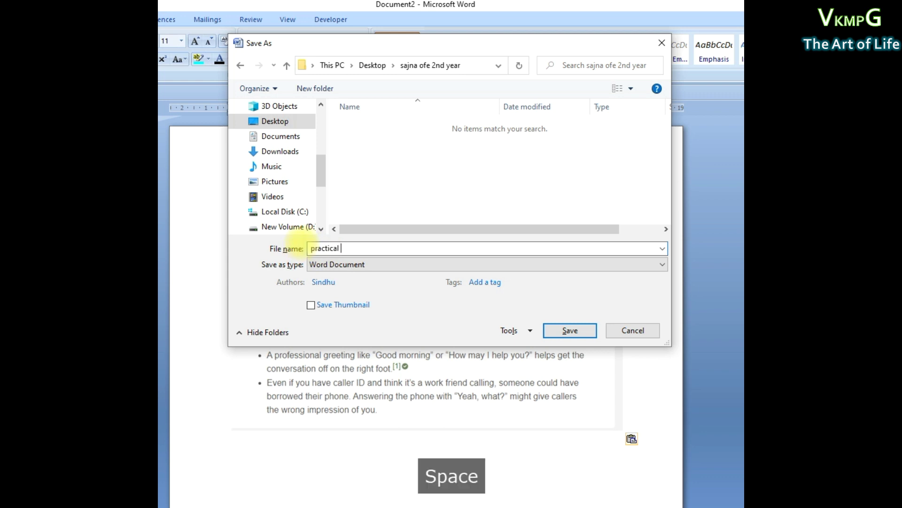
pyautogui.write('speed')
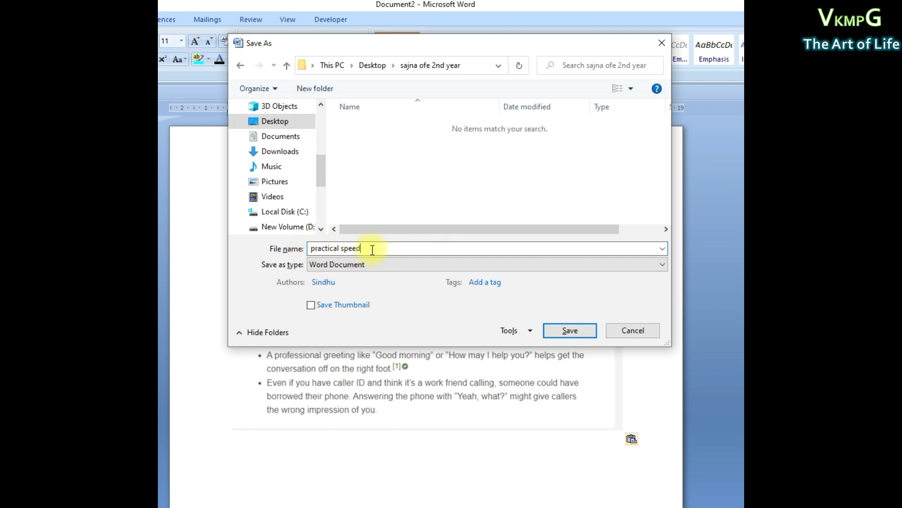
pyautogui.click(559, 330)
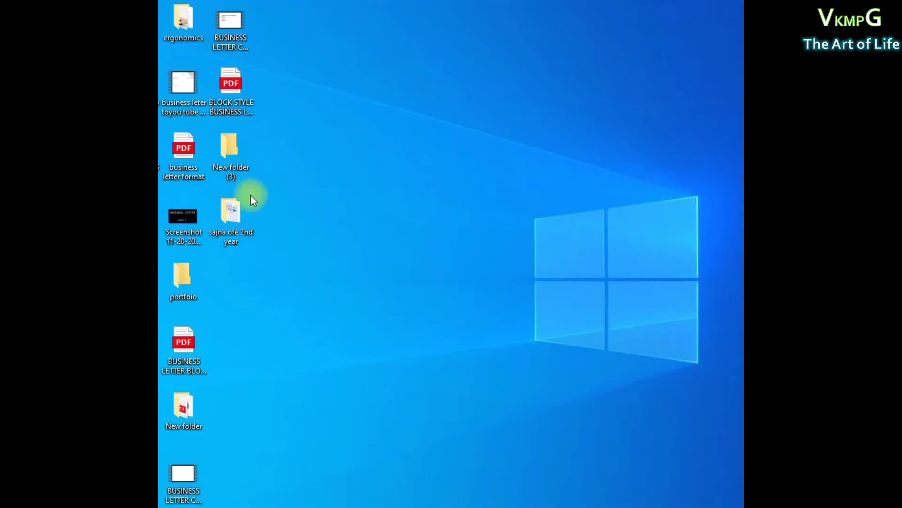
pyautogui.doubleClick(232, 221)
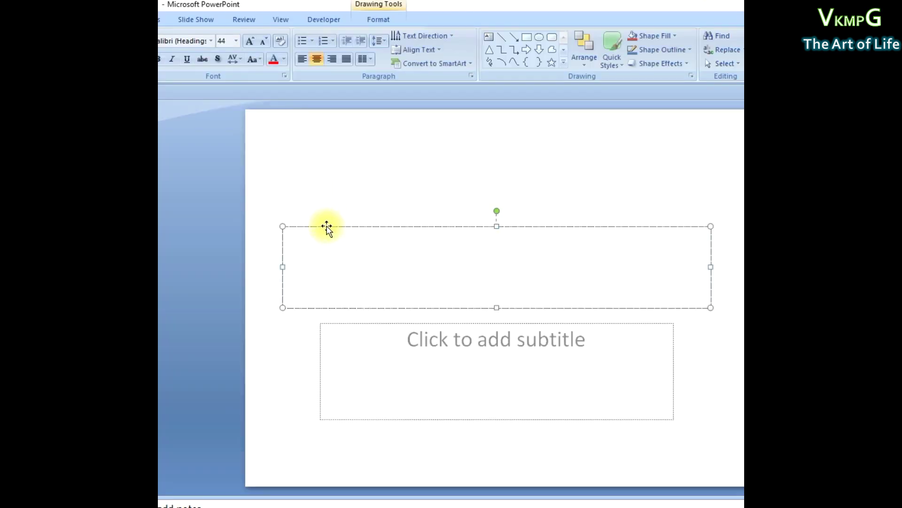
# Step: In PowerPoint, delete the empty title placeholder and choose the student's "ofe 2nd year" desktop folder as the presentation's save location
pyautogui.press('Delete')
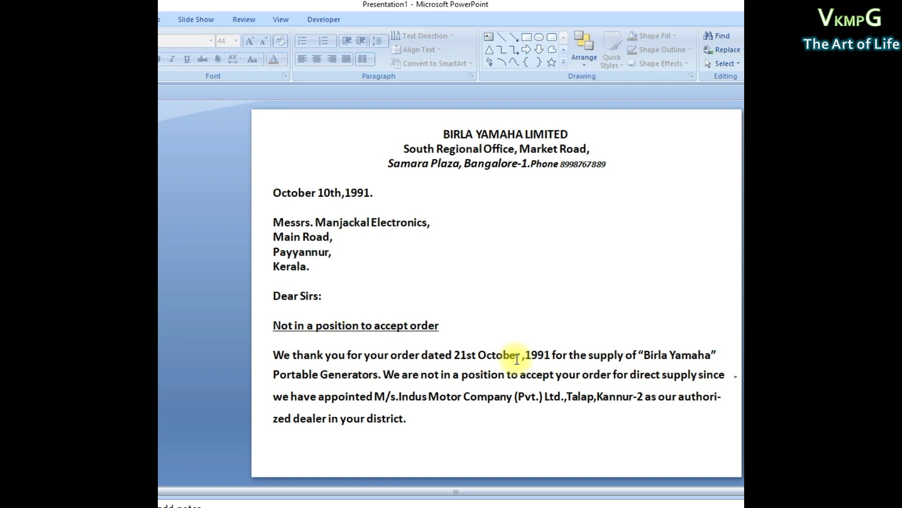
pyautogui.hotkey('ctrl', 's')
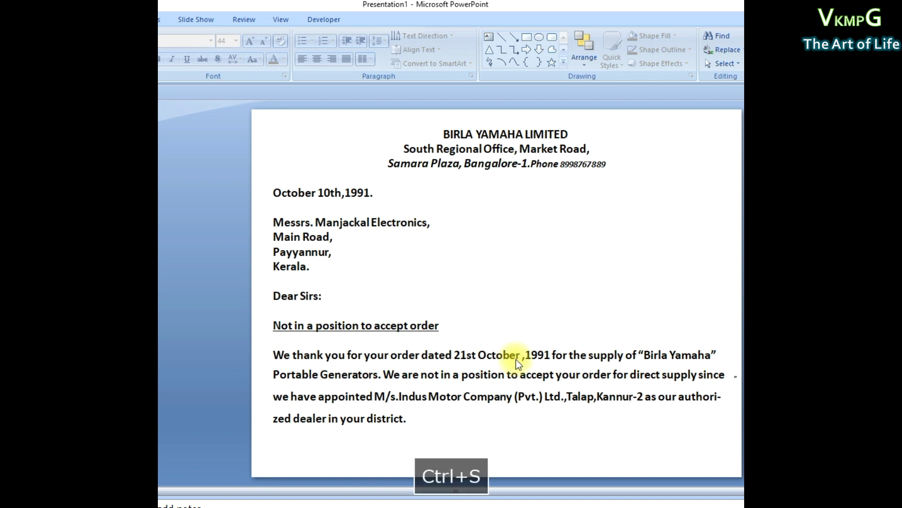
pyautogui.moveTo(238, 36); pyautogui.dragTo(332, 52)
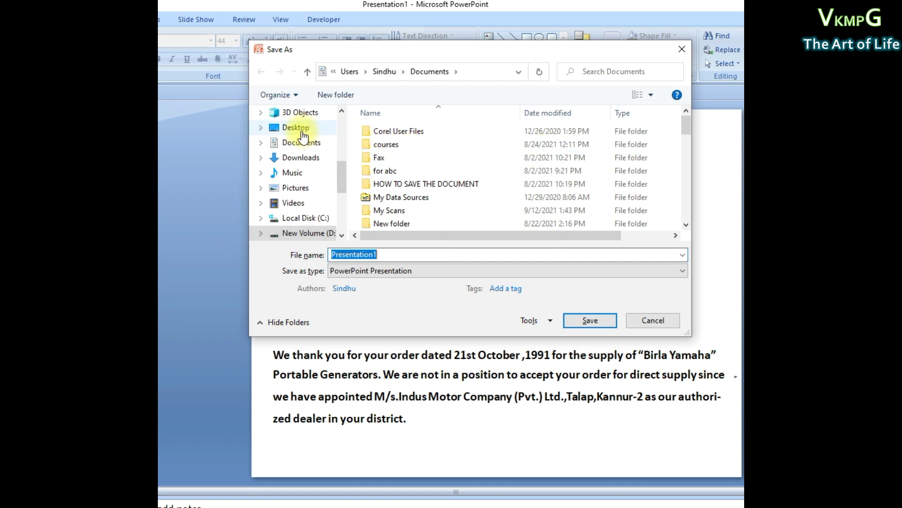
pyautogui.click(302, 133)
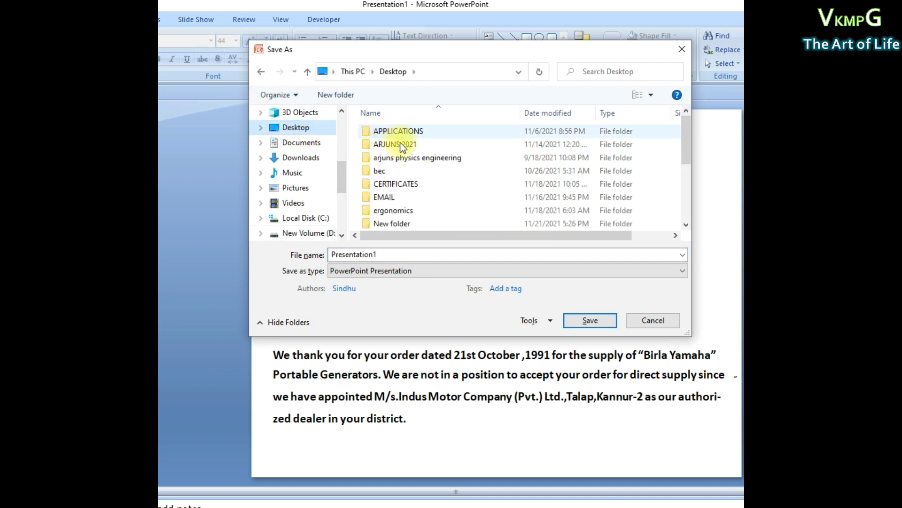
pyautogui.scroll(-3, 400, 188)
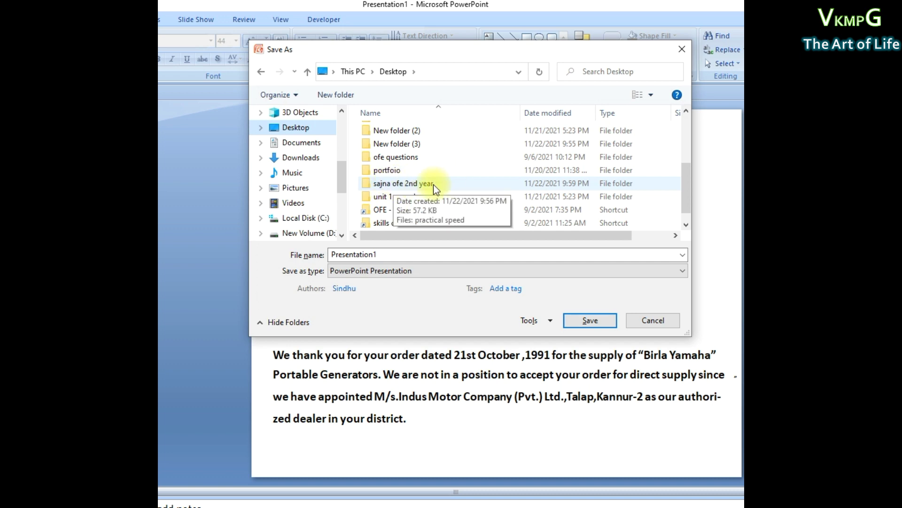
pyautogui.doubleClick(463, 184)
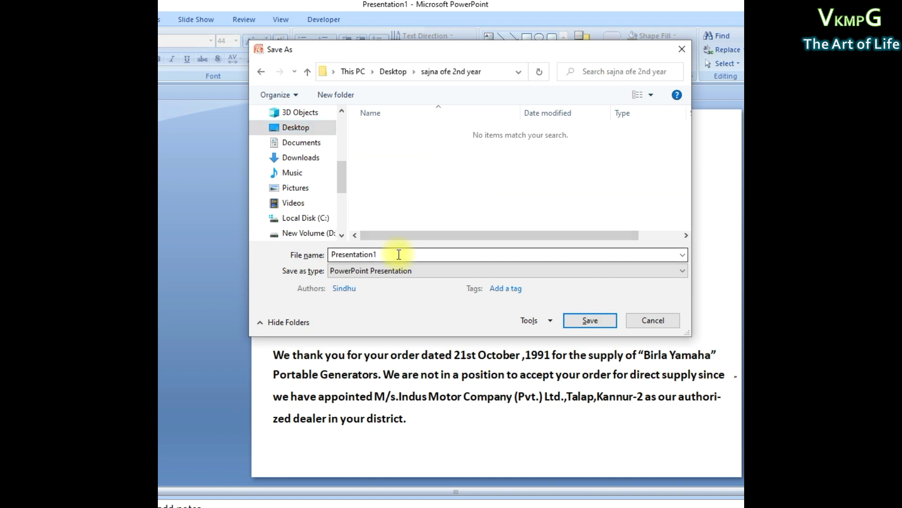
# Step: Name the presentation "powerpoint question 1" and save it in the chosen folder
pyautogui.click(396, 255)
pyautogui.write('poerpoint ')
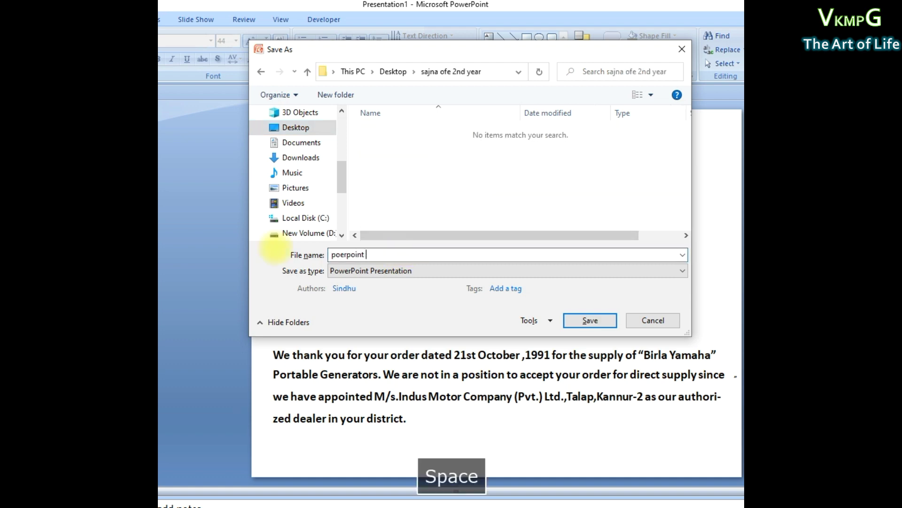
pyautogui.write('question 1')
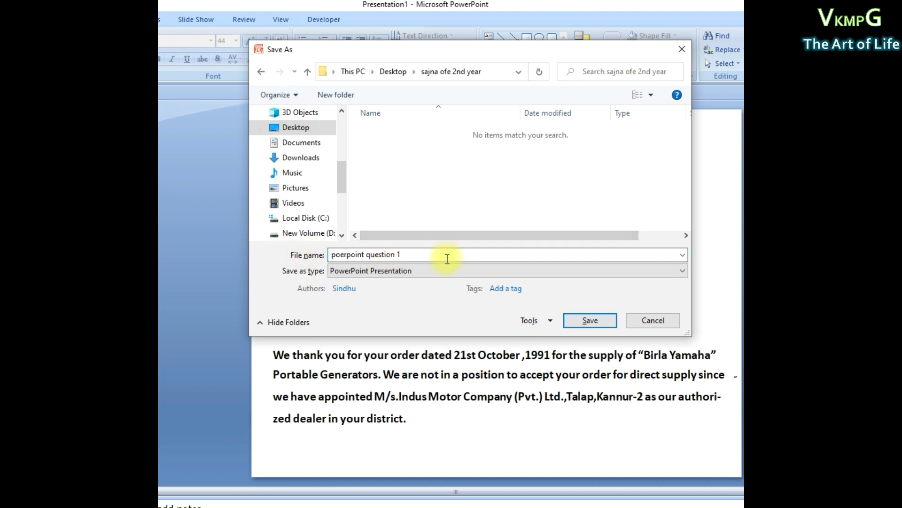
pyautogui.press('Home')
pyautogui.press('Right')
pyautogui.press('Right')
pyautogui.write('w')
pyautogui.press('End')
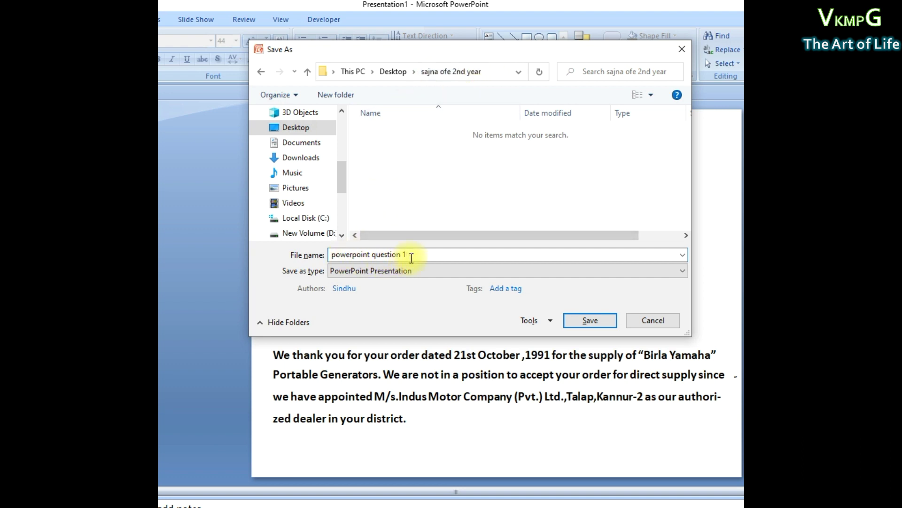
pyautogui.click(586, 324)
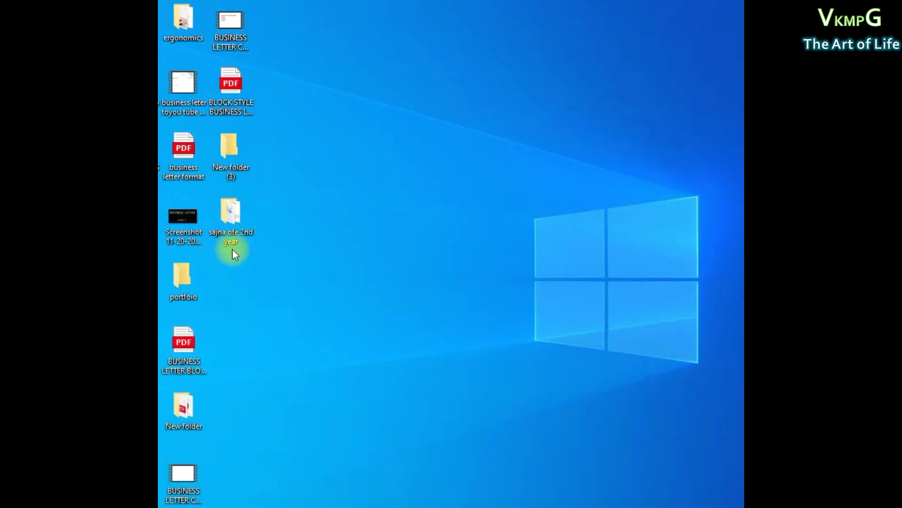
# Step: Open the student's desktop folder and view the saved "powerpoint question 1" presentation
pyautogui.doubleClick(231, 217)
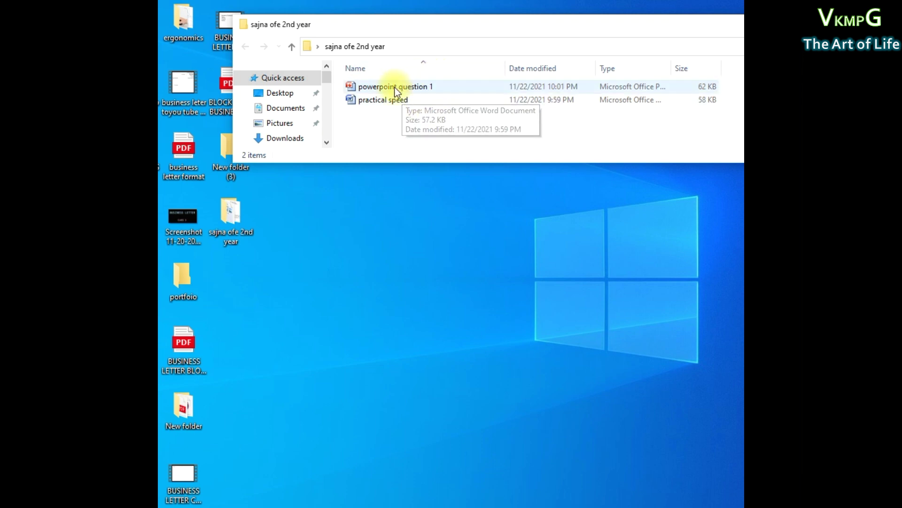
pyautogui.click(411, 86)
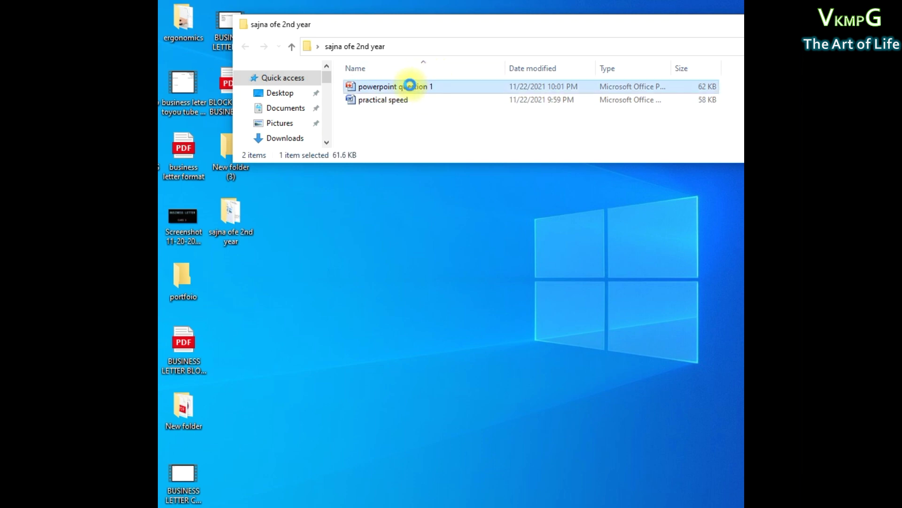
pyautogui.doubleClick(411, 86)
pyautogui.moveTo(720, 26); pyautogui.dragTo(699, 12)
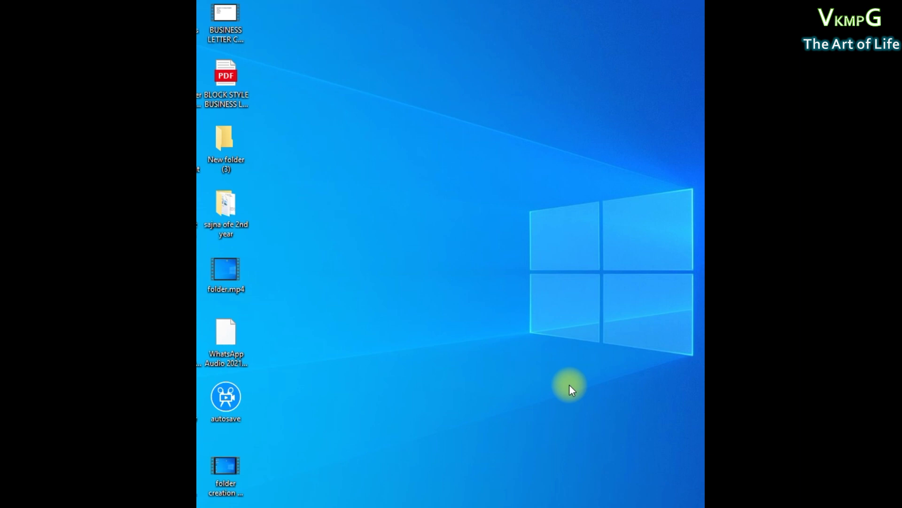
# Step: Create another new folder on the desktop and keep its default name
pyautogui.hotkey('ctrl', 'shift', 'n')
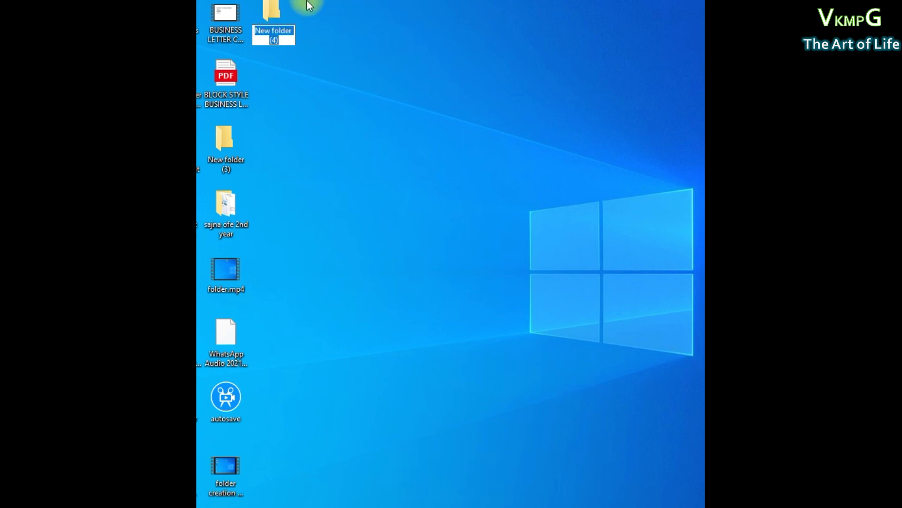
pyautogui.rightClick(420, 134)
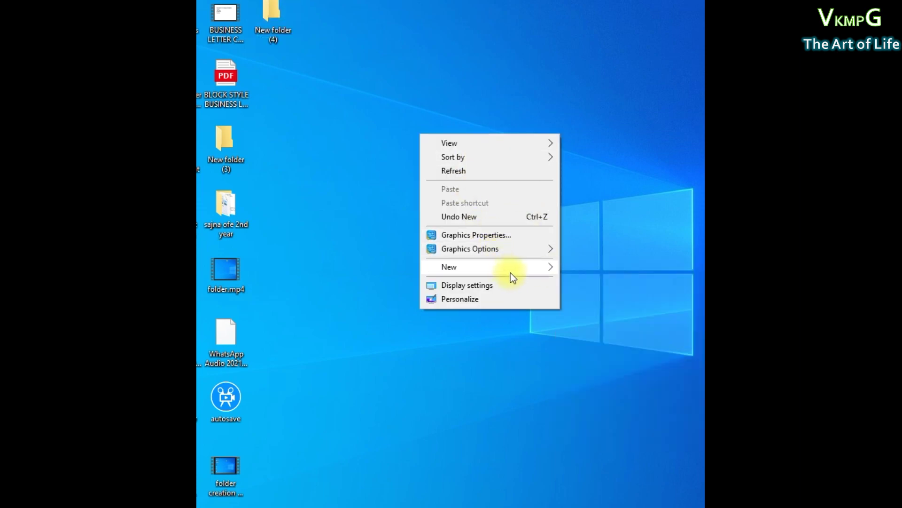
pyautogui.moveTo(511, 267)
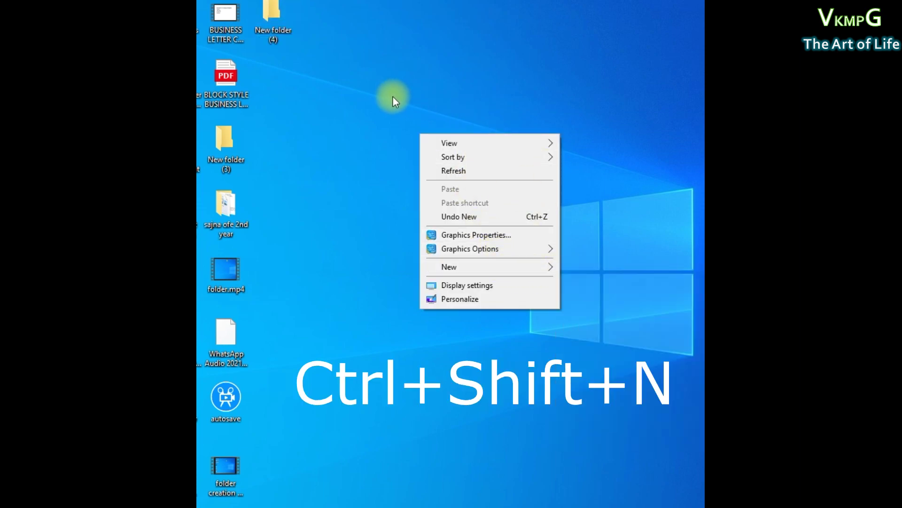
pyautogui.click(393, 81)
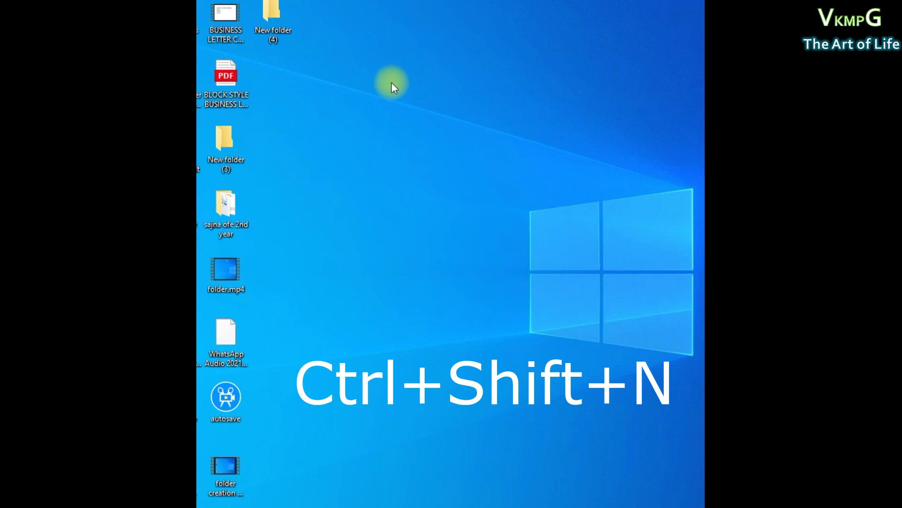